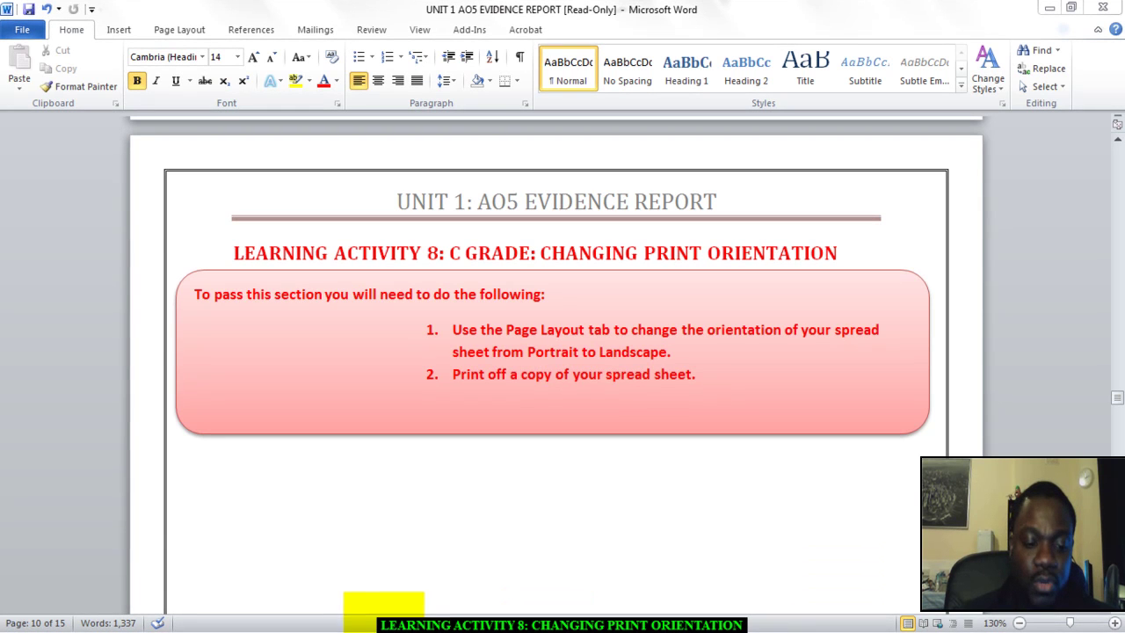
# Switch to the LEARNING ACTIVITY 7 workbook in Excel, select A1:J20 and set the page orientation to Landscape.
pyautogui.press('super')
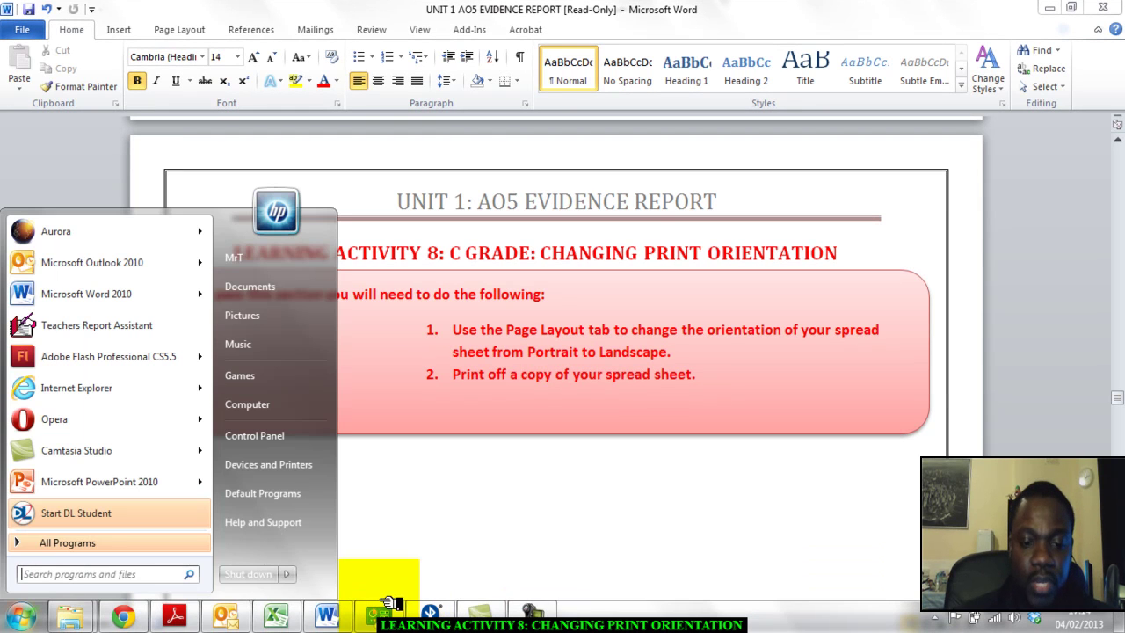
pyautogui.click(290, 615)
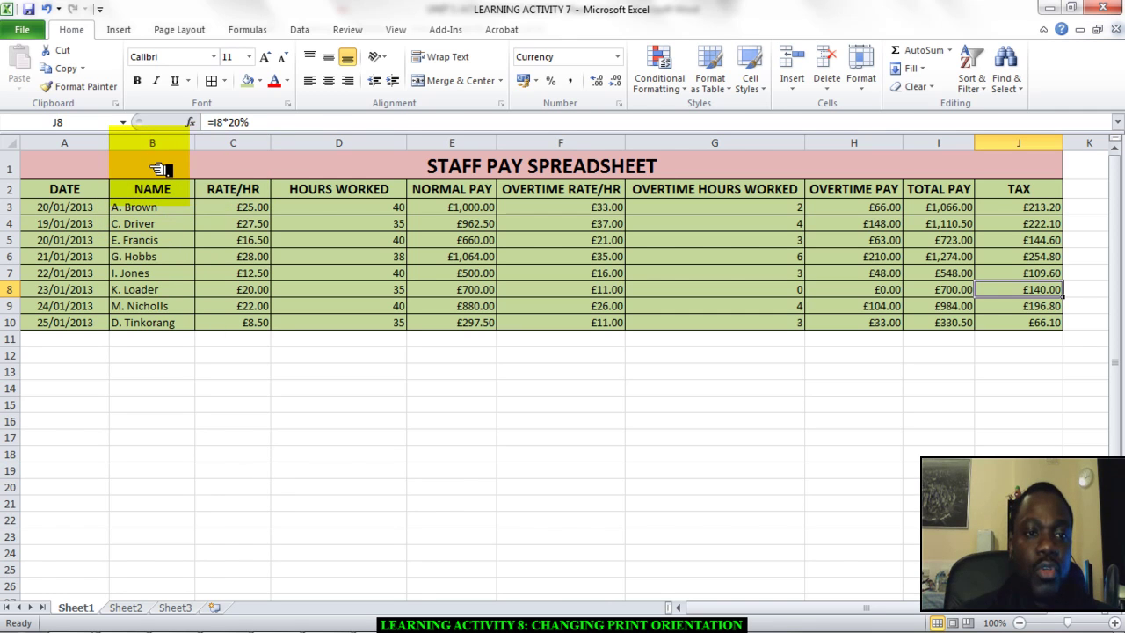
pyautogui.click(124, 169)
pyautogui.moveTo(123, 169); pyautogui.dragTo(176, 487)
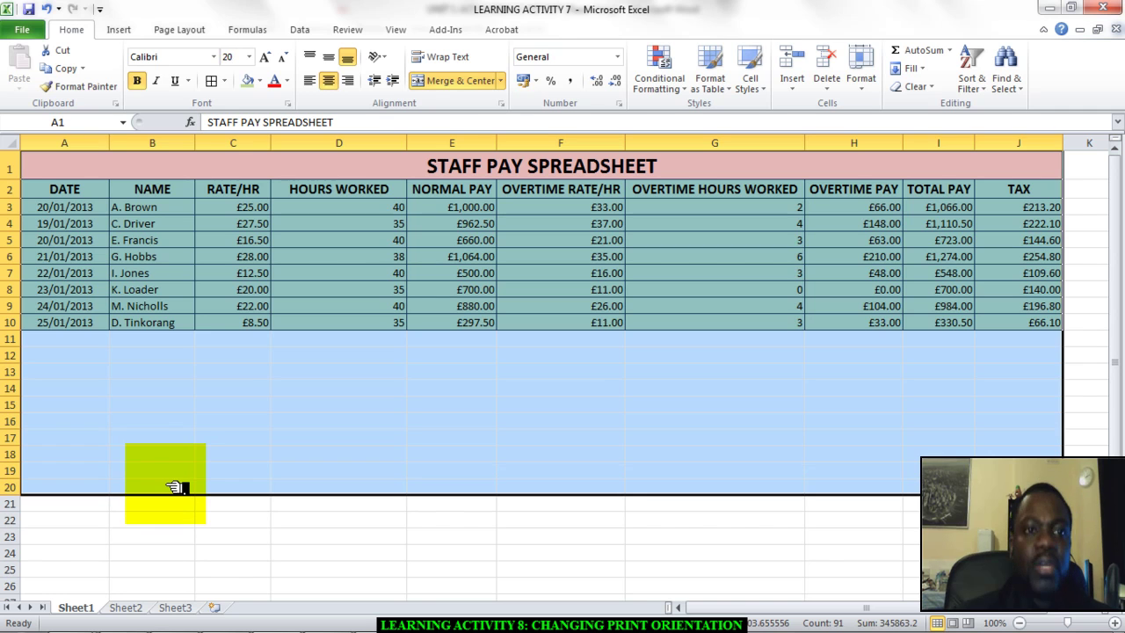
pyautogui.click(179, 30)
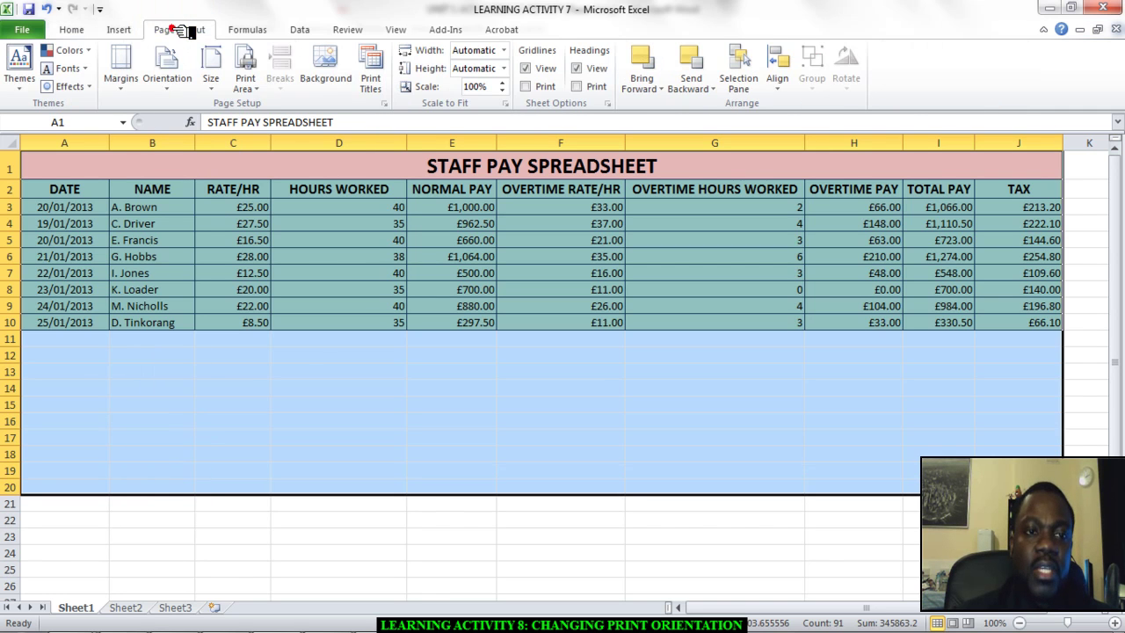
pyautogui.click(167, 84)
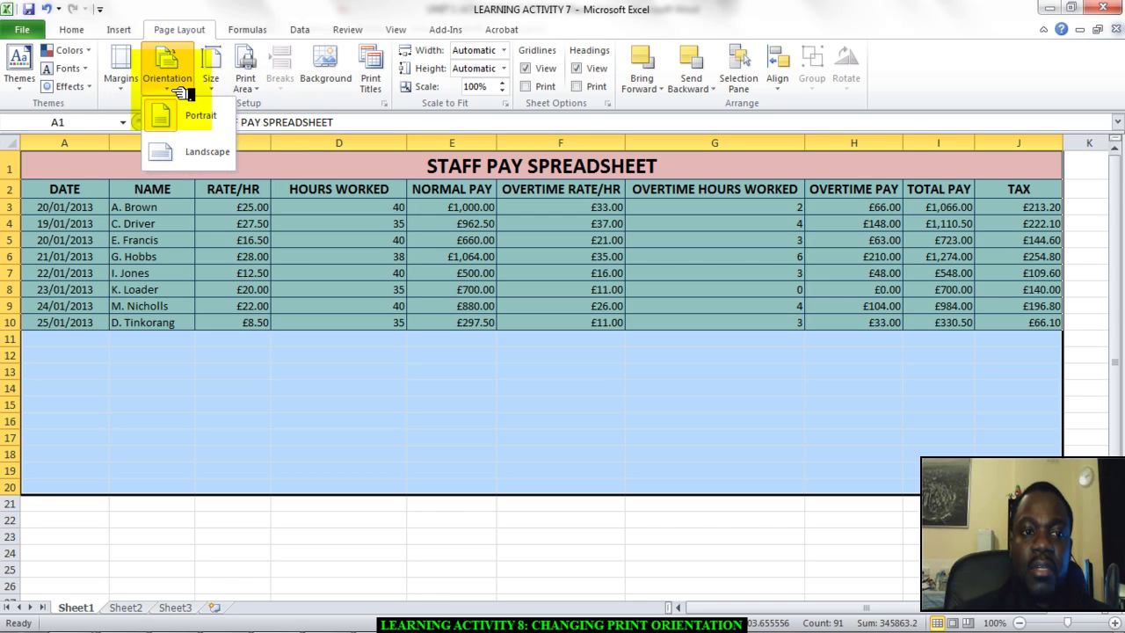
pyautogui.click(188, 153)
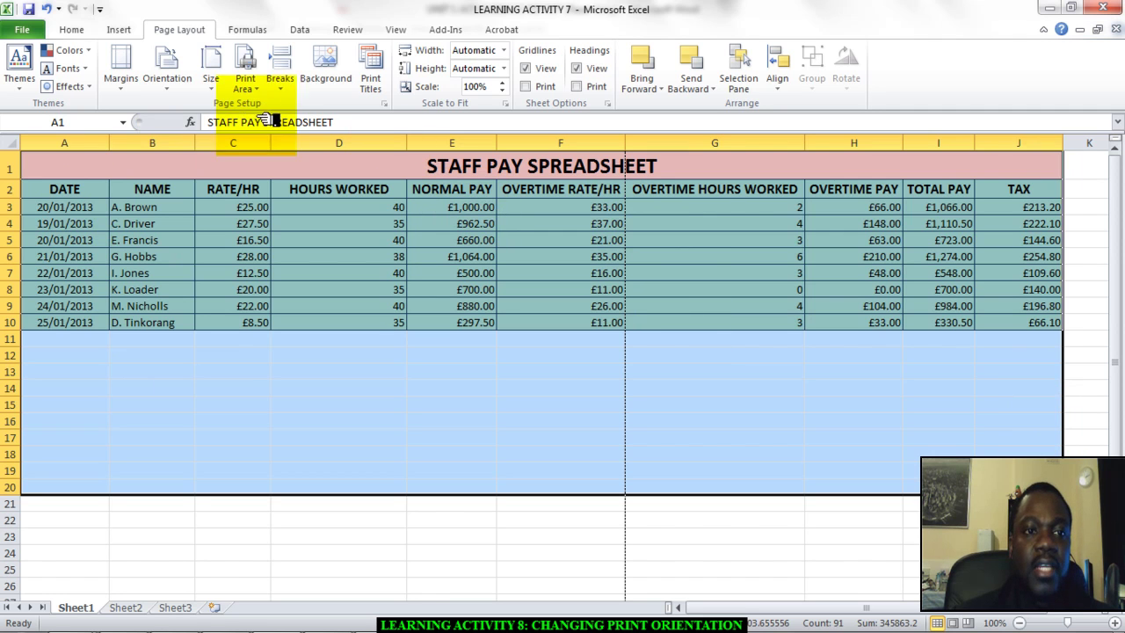
# Set the selected range A1:J20 as the print area and deselect it.
pyautogui.click(250, 88)
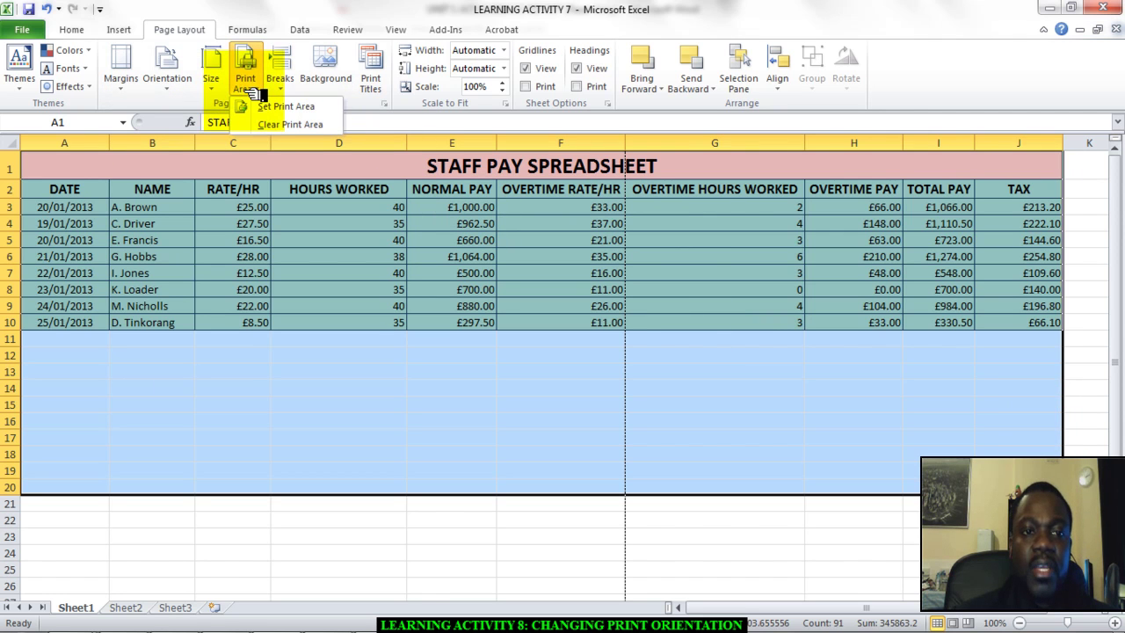
pyautogui.click(262, 106)
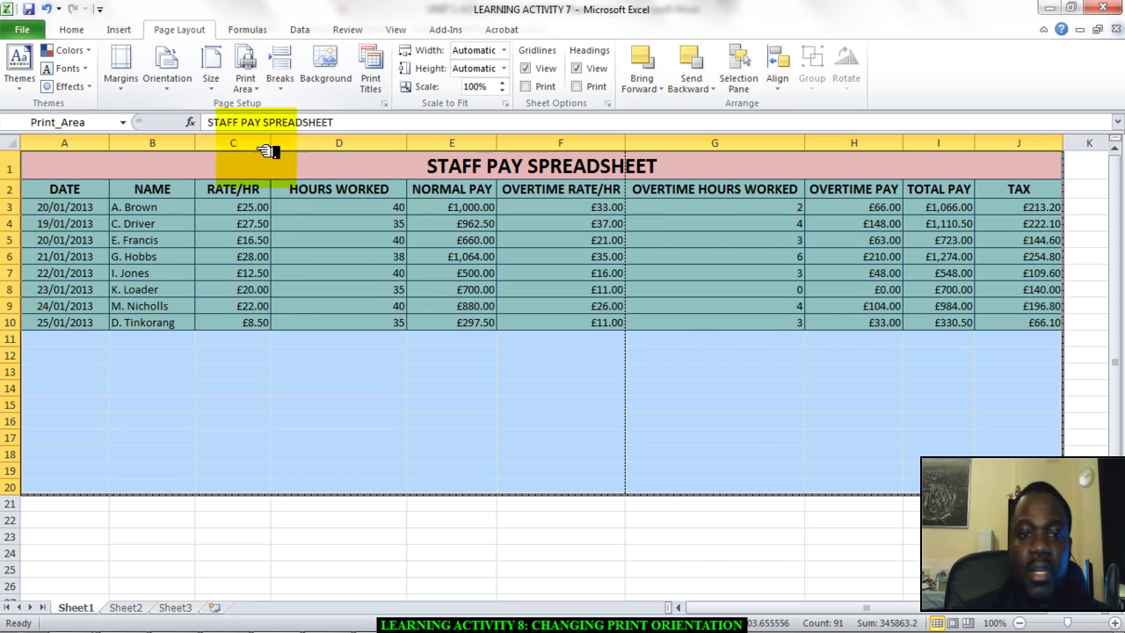
pyautogui.click(642, 539)
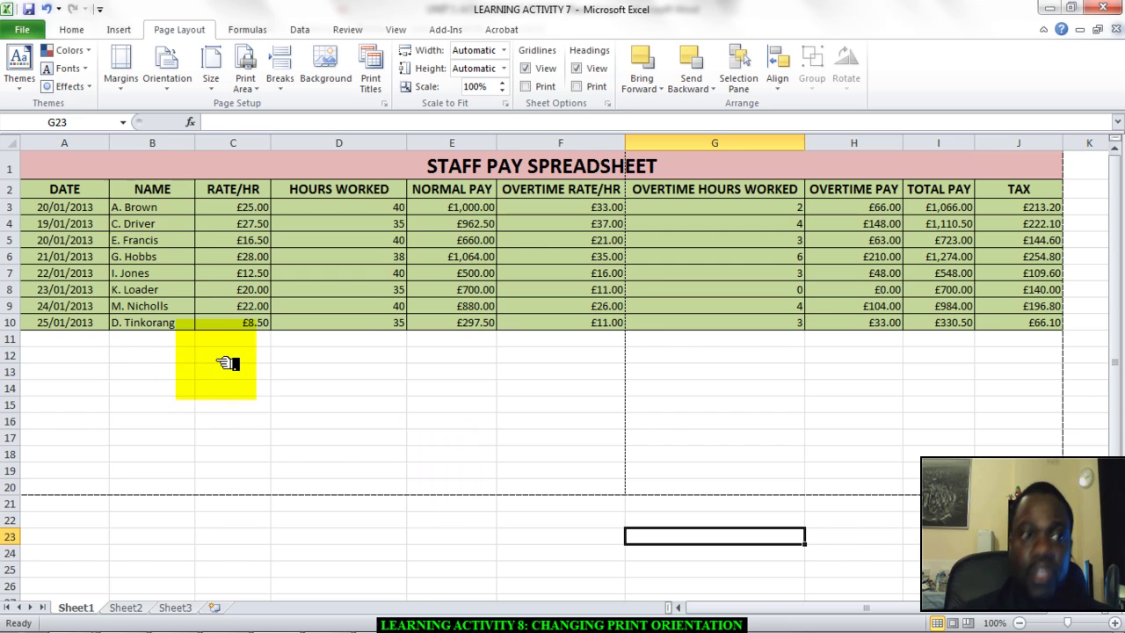
# Check both pages of the landscape sheet in the print preview and return to the worksheet.
pyautogui.click(26, 31)
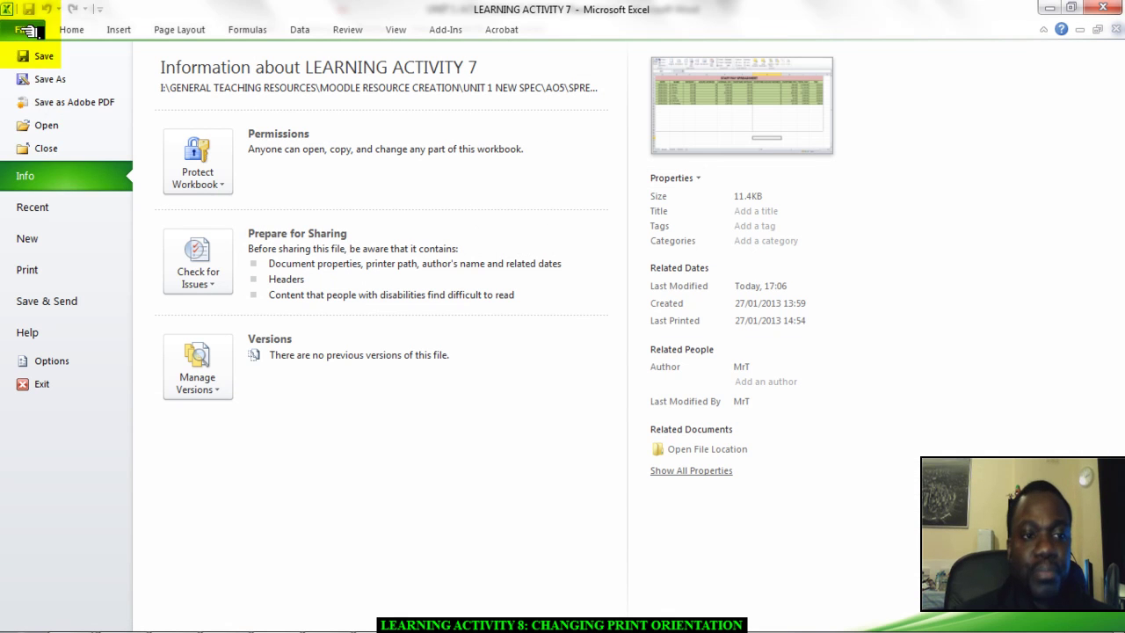
pyautogui.click(60, 273)
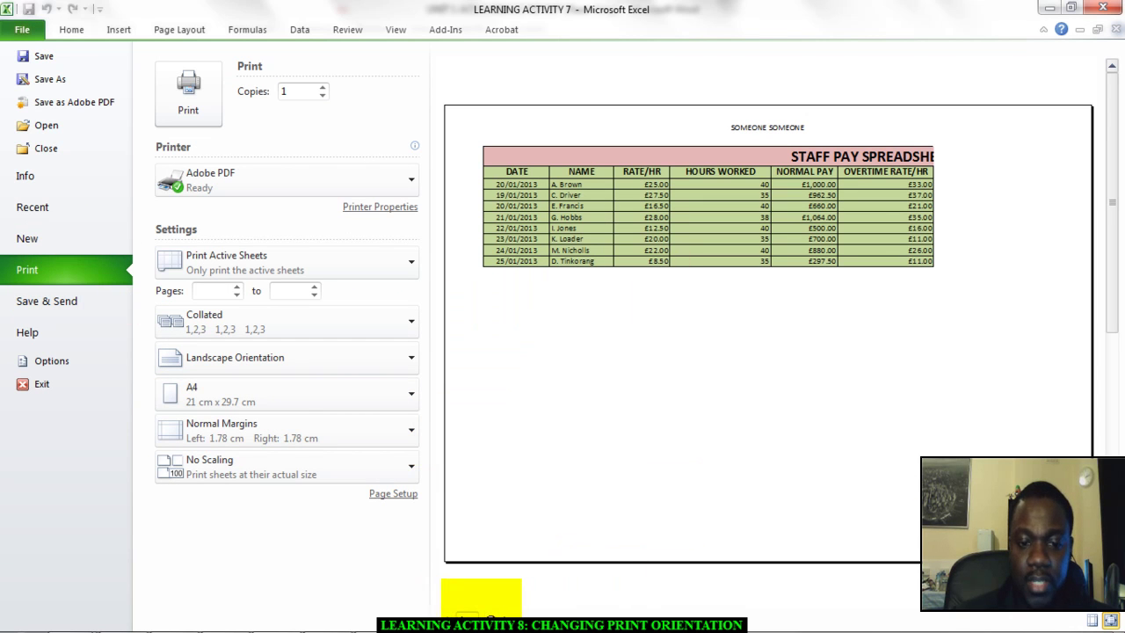
pyautogui.click(505, 611)
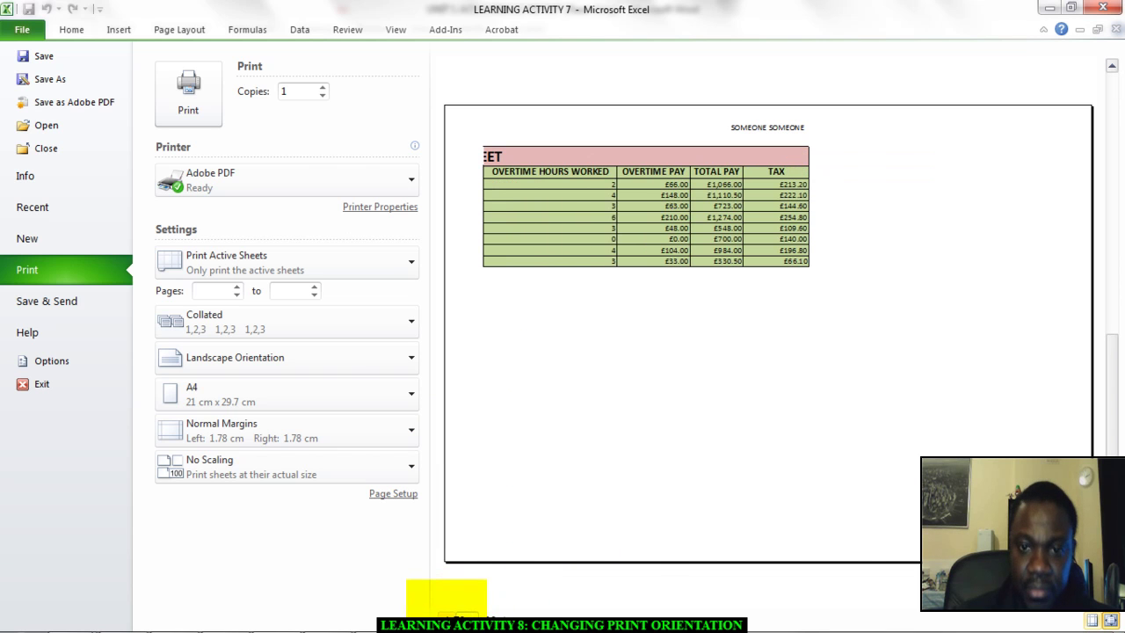
pyautogui.click(448, 613)
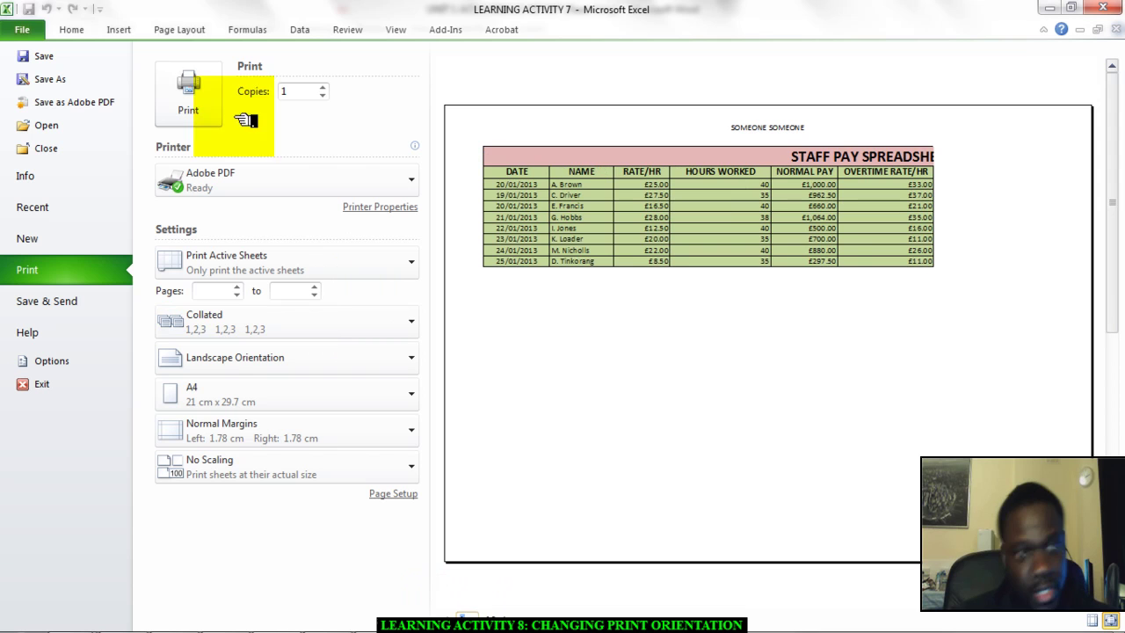
pyautogui.click(77, 30)
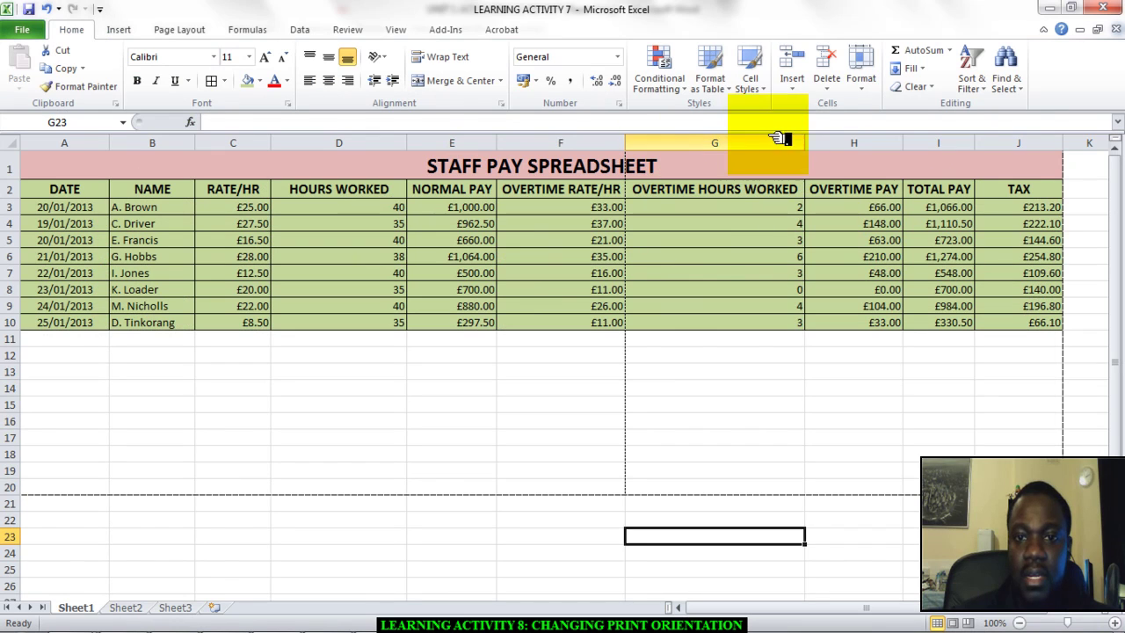
# Narrow the OVERTIME HOURS WORKED column and wrap the text of its heading in G2.
pyautogui.moveTo(816, 147); pyautogui.dragTo(728, 157)
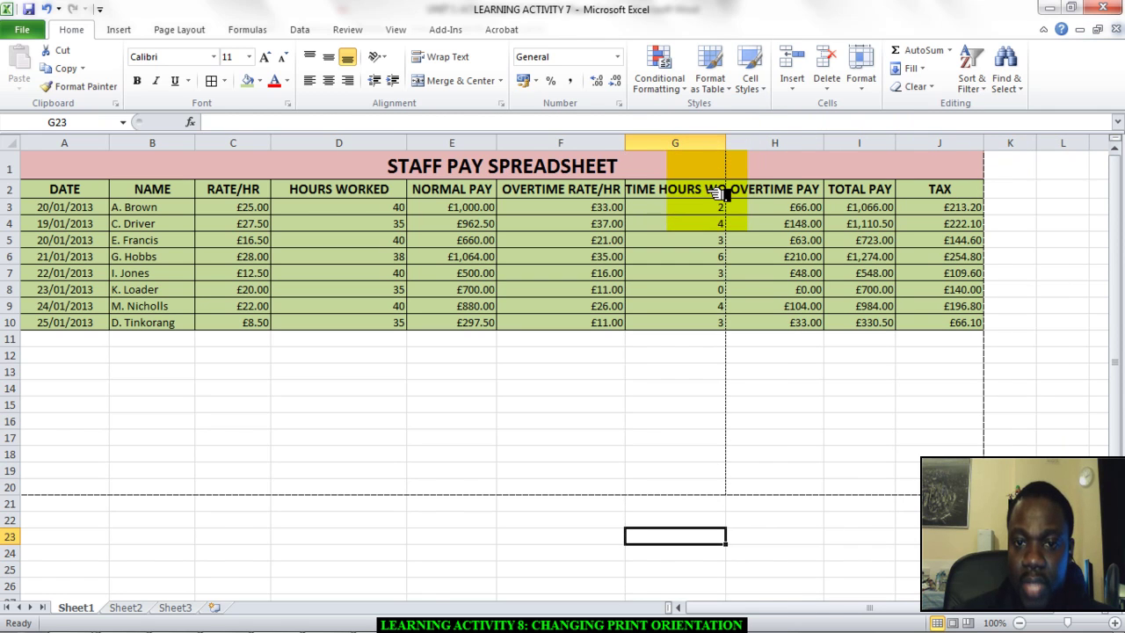
pyautogui.click(716, 192)
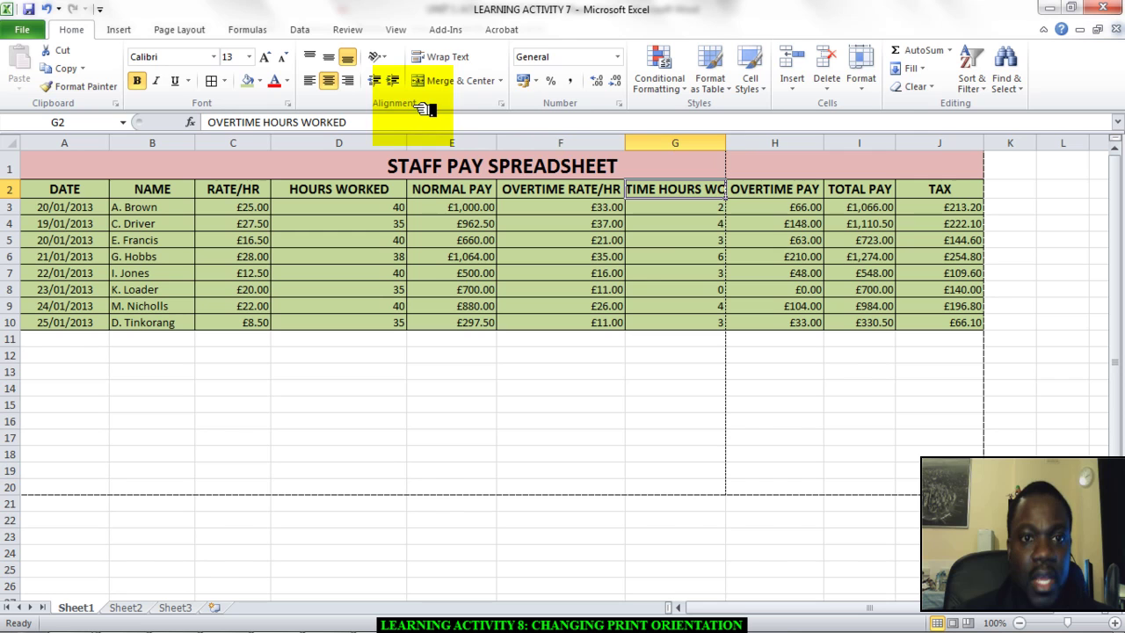
pyautogui.click(459, 58)
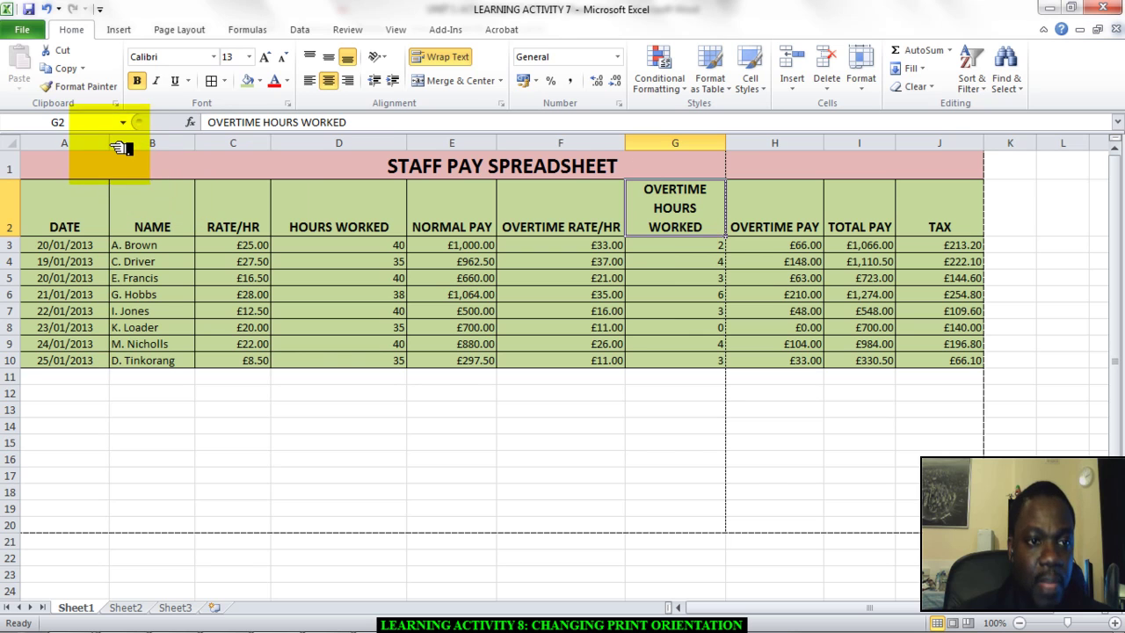
# Narrow the DATE, NAME and RATE/HR columns to fit their contents more tightly.
pyautogui.moveTo(117, 143); pyautogui.dragTo(96, 145)
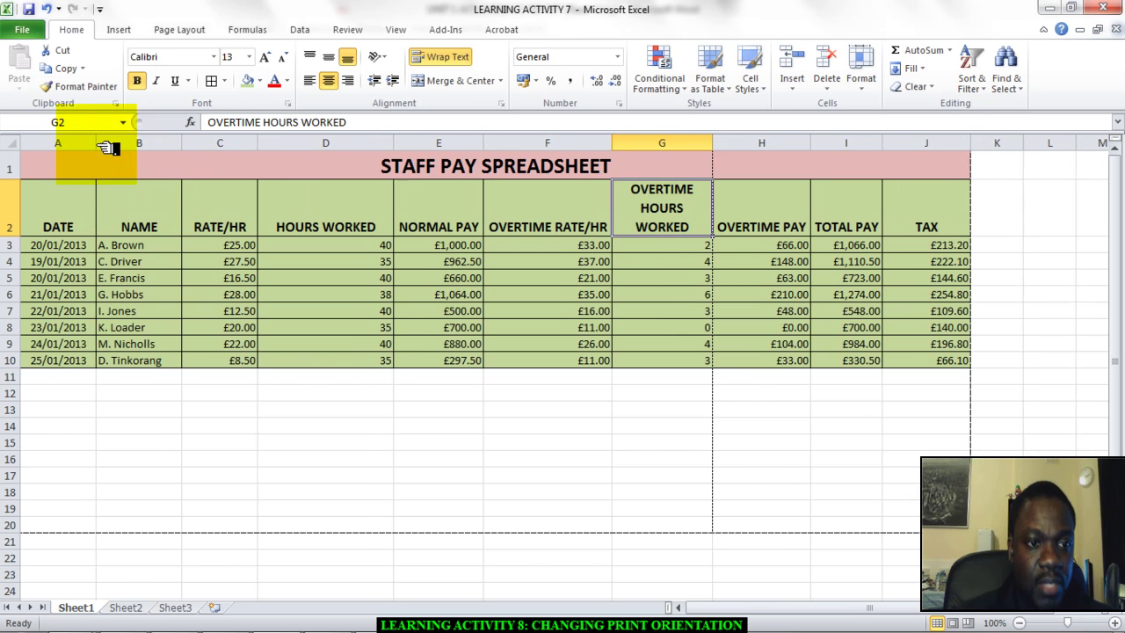
pyautogui.moveTo(193, 147); pyautogui.dragTo(176, 151)
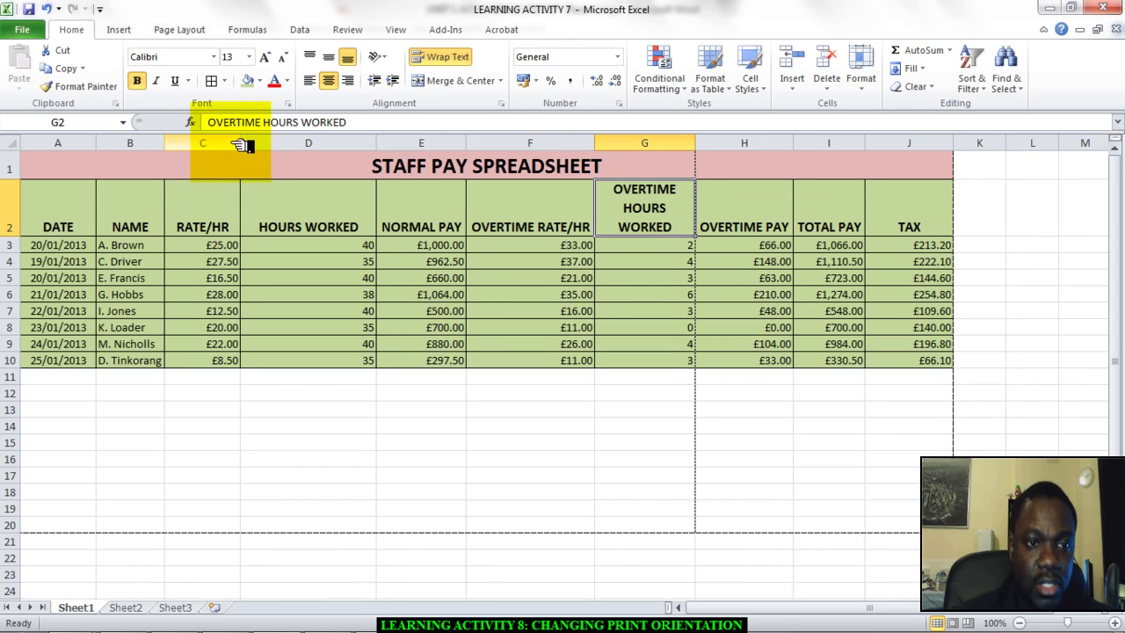
pyautogui.moveTo(248, 148); pyautogui.dragTo(239, 148)
# Wrap the HOURS WORKED heading in D2 and narrow column D around it.
pyautogui.moveTo(376, 150); pyautogui.dragTo(322, 157)
pyautogui.click(302, 215)
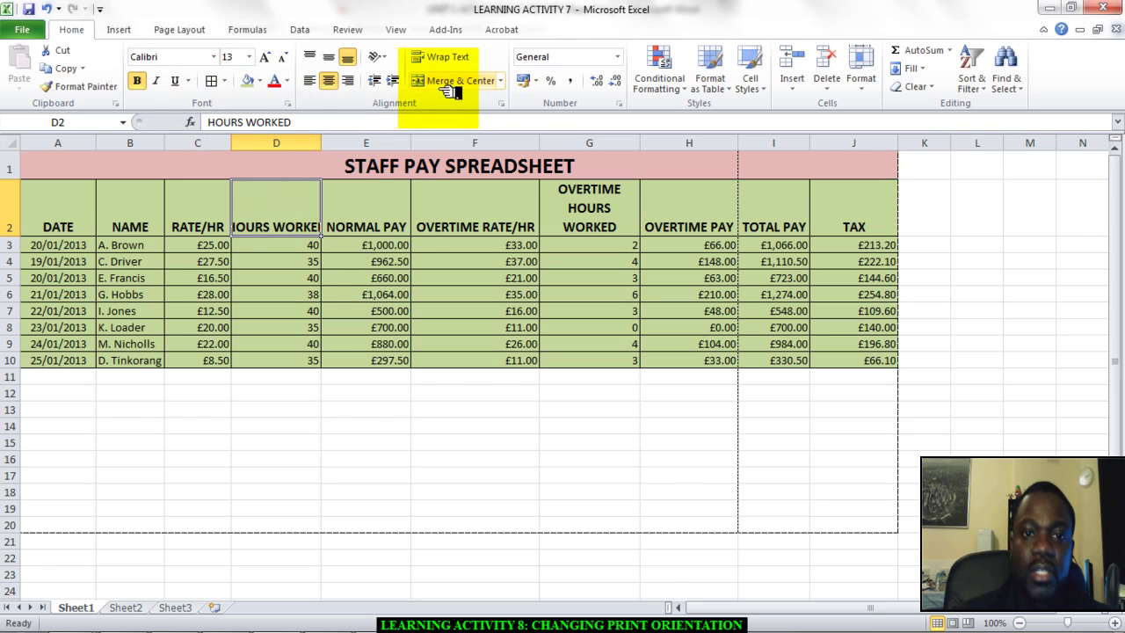
pyautogui.click(452, 57)
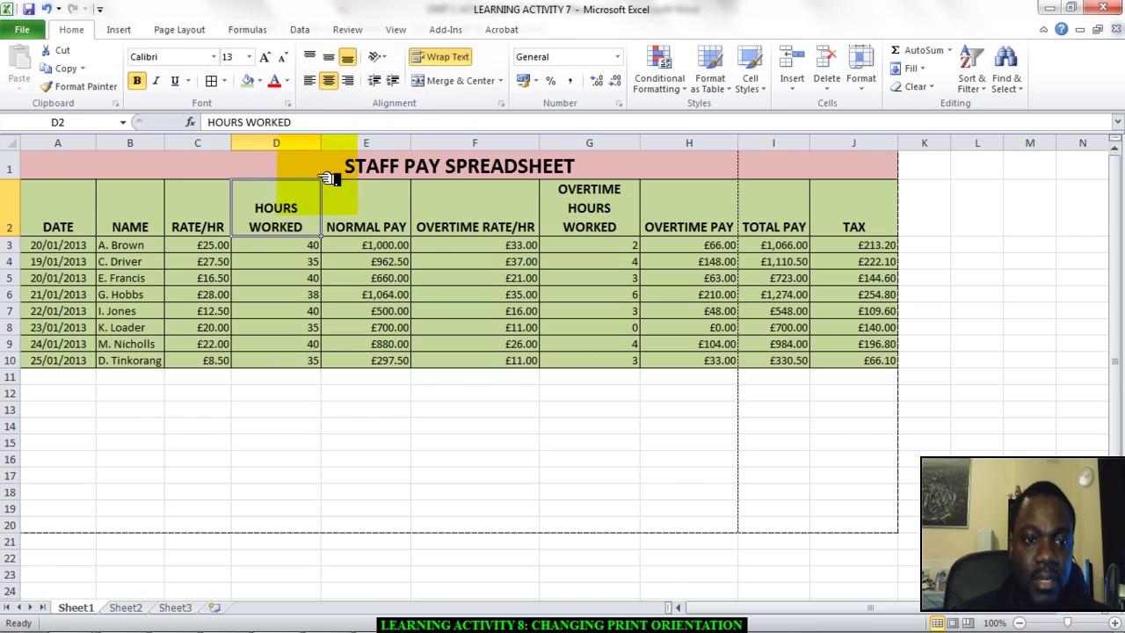
pyautogui.moveTo(323, 143); pyautogui.dragTo(304, 143)
# Wrap the NORMAL PAY and OVERTIME RATE/HR headings in E2 and F2 and narrow both columns.
pyautogui.click(359, 224)
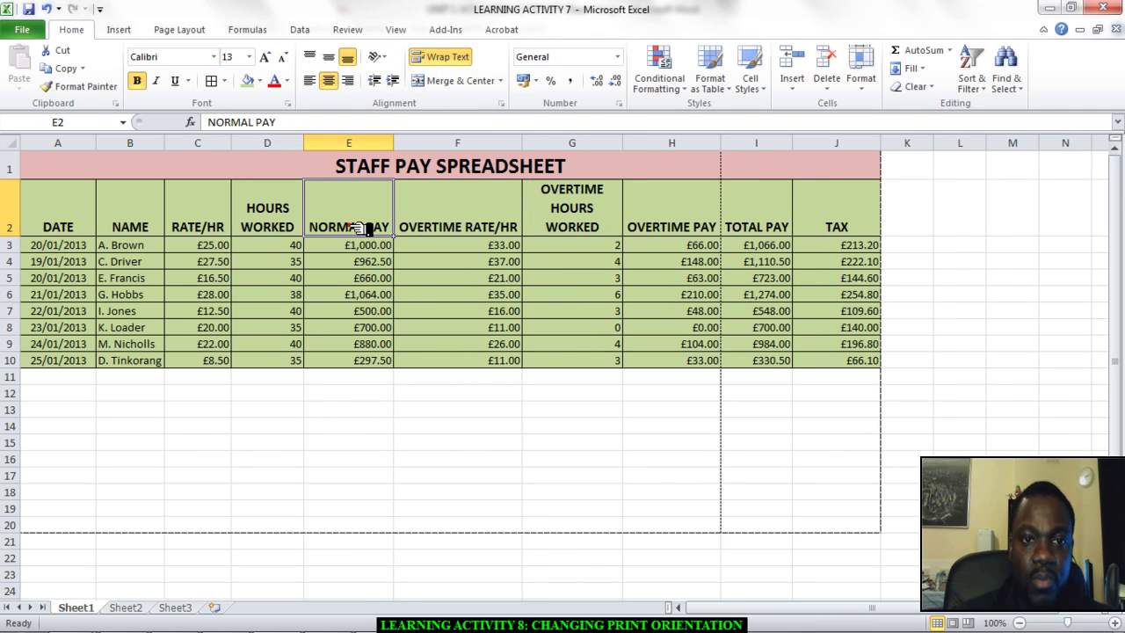
pyautogui.click(458, 58)
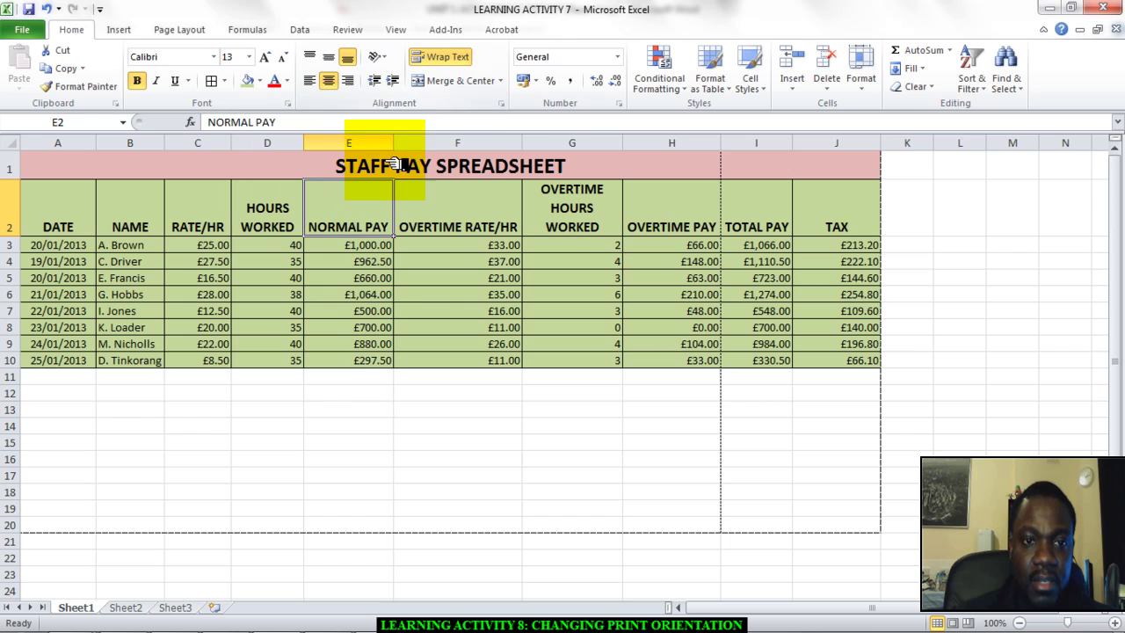
pyautogui.moveTo(393, 143); pyautogui.dragTo(379, 144)
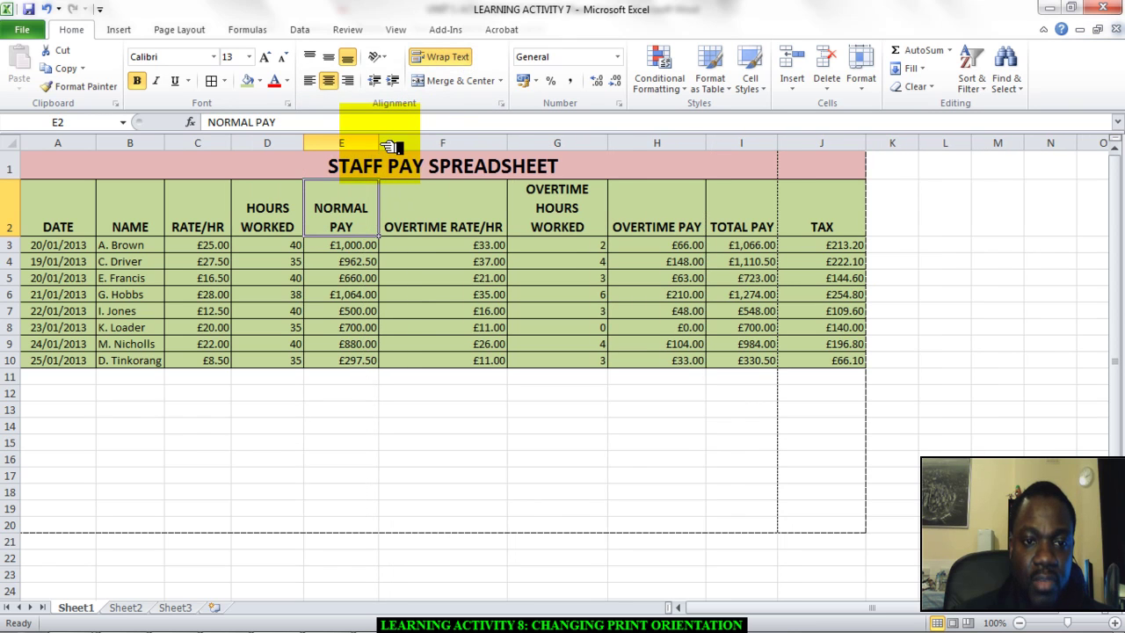
pyautogui.click(479, 233)
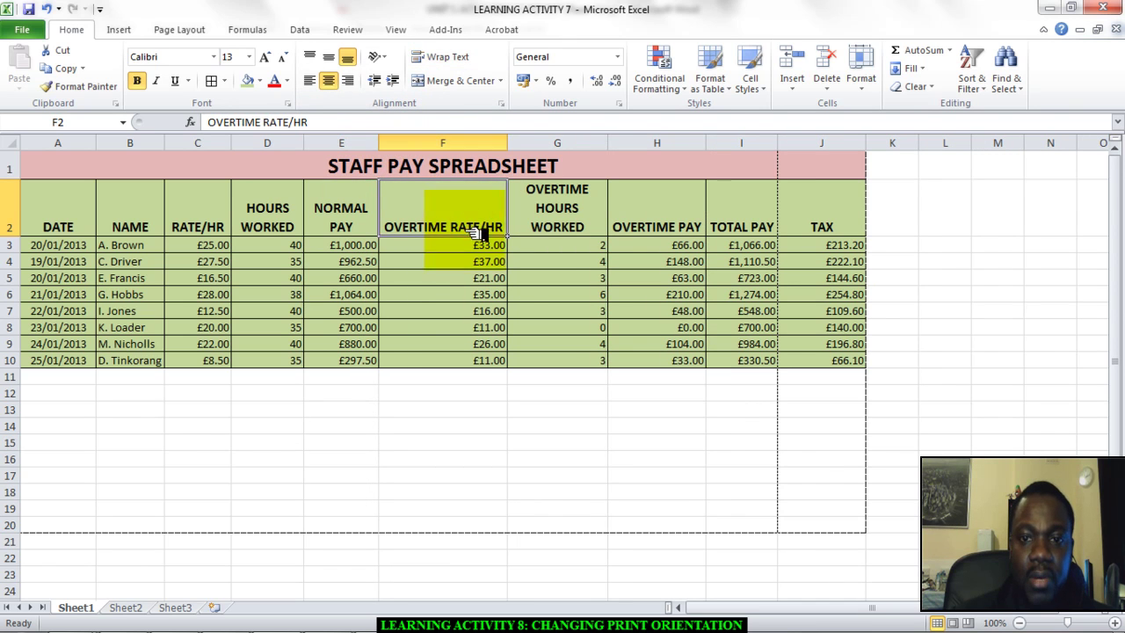
pyautogui.click(444, 56)
pyautogui.moveTo(518, 151); pyautogui.dragTo(475, 151)
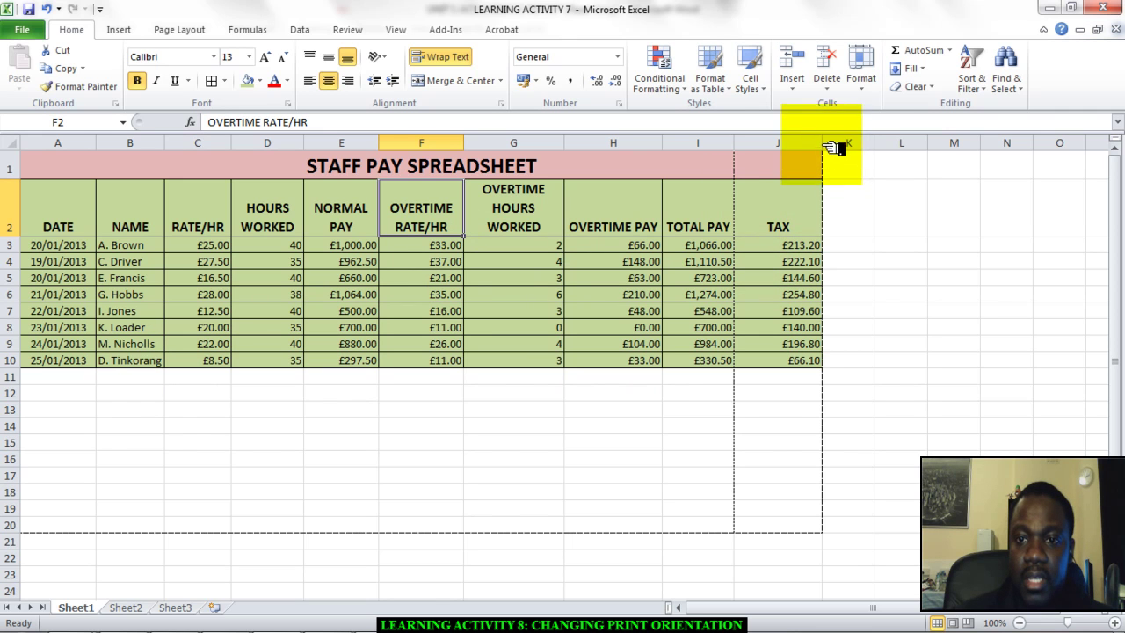
# Narrow the TAX, OVERTIME HOURS WORKED and OVERTIME PAY columns, wrapping the OVERTIME PAY heading in H2.
pyautogui.moveTo(830, 144); pyautogui.dragTo(808, 150)
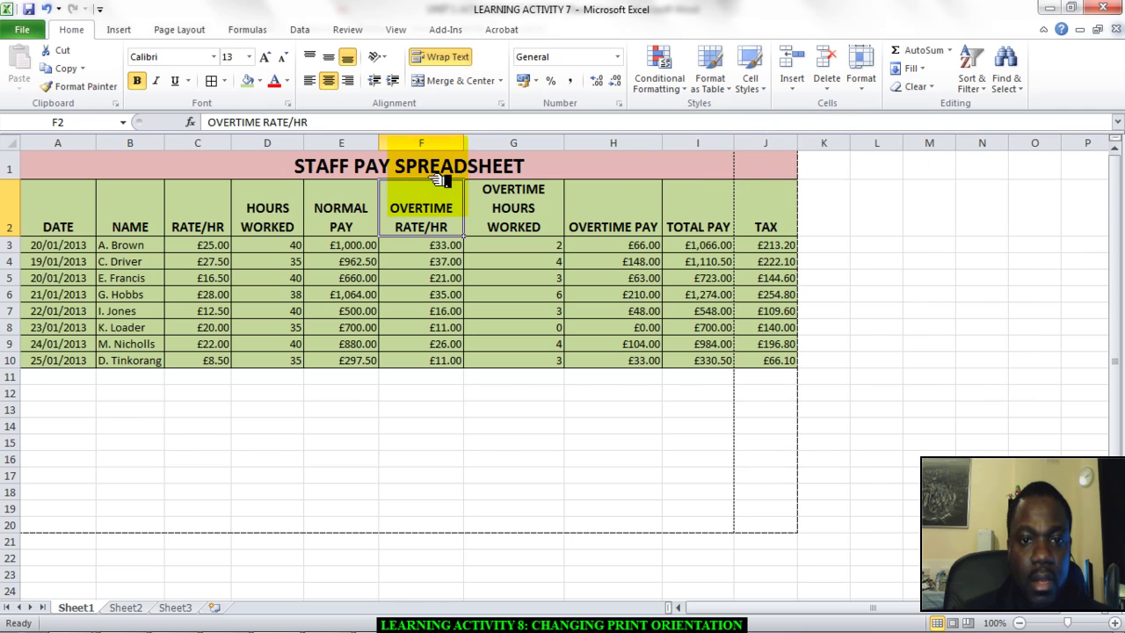
pyautogui.moveTo(565, 145); pyautogui.dragTo(542, 145)
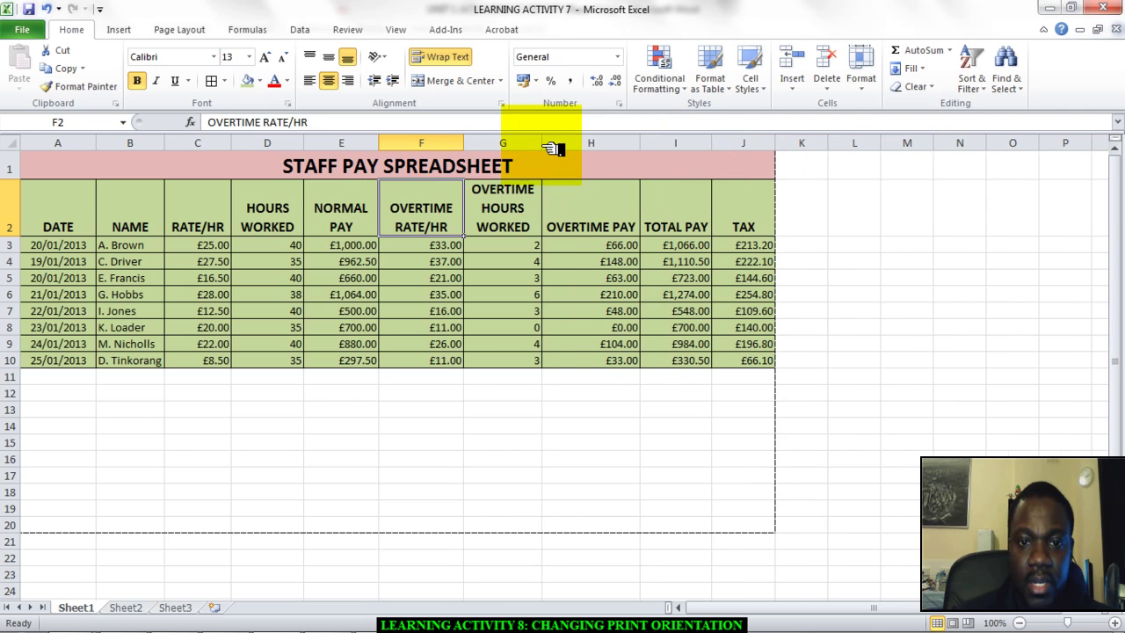
pyautogui.click(605, 221)
pyautogui.click(450, 57)
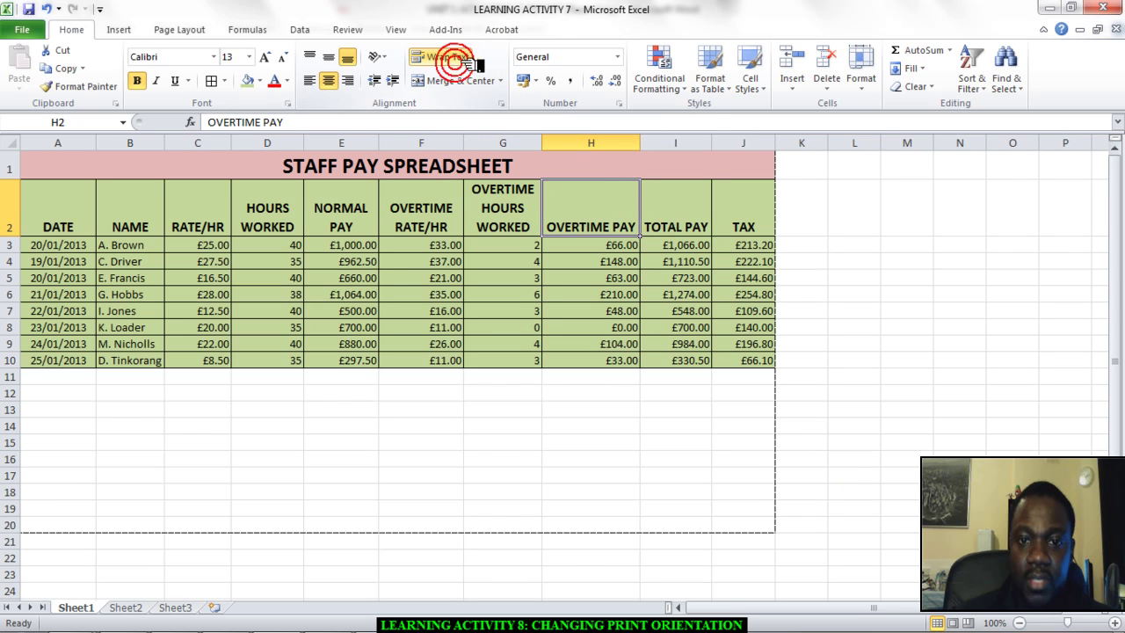
pyautogui.moveTo(641, 145); pyautogui.dragTo(616, 148)
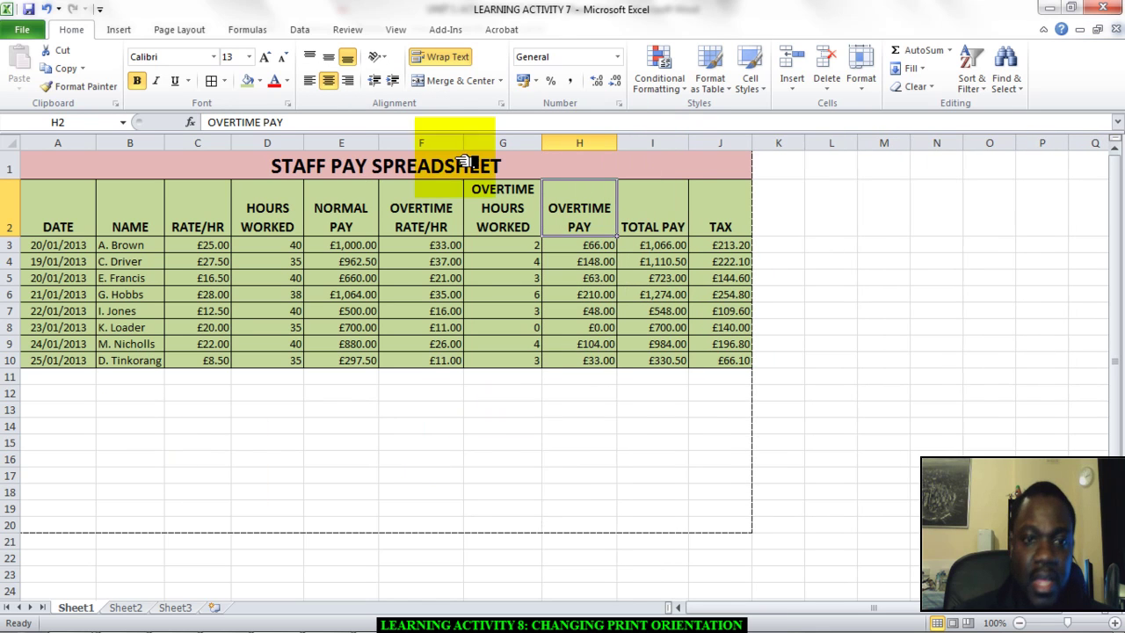
# Check in the print preview whether the whole table fits on one landscape page, and return to the worksheet.
pyautogui.click(24, 30)
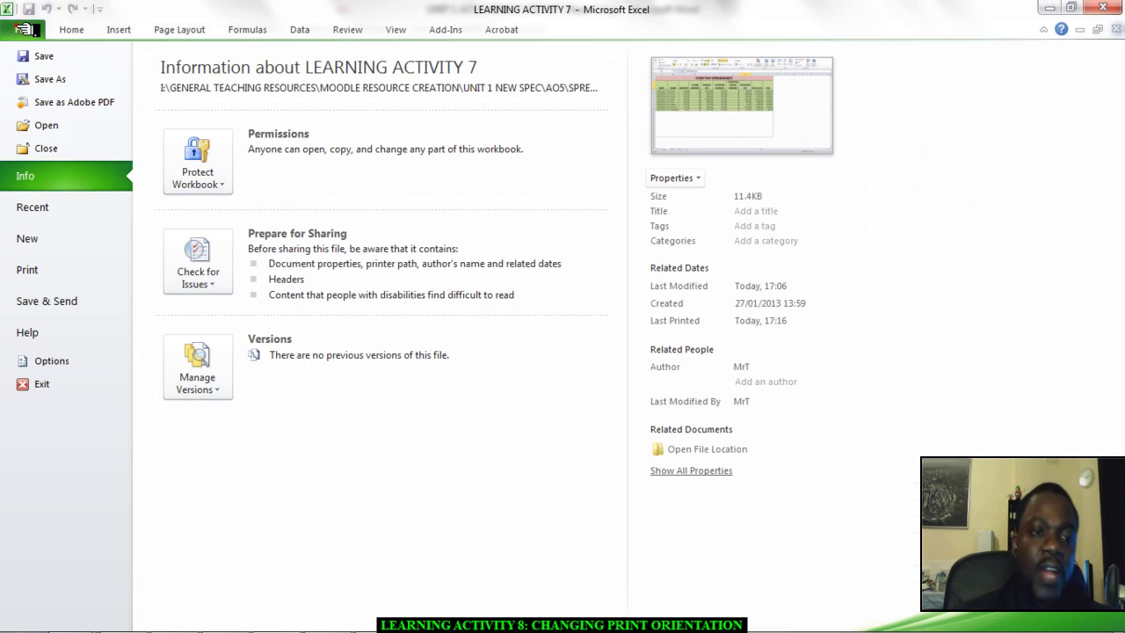
pyautogui.click(41, 269)
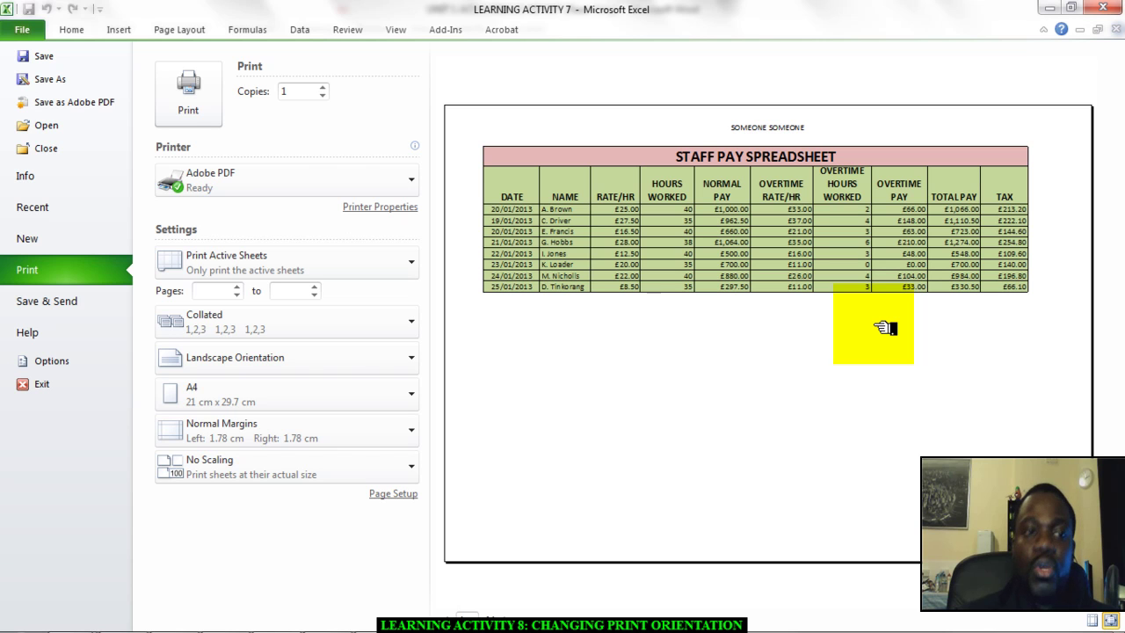
pyautogui.click(70, 29)
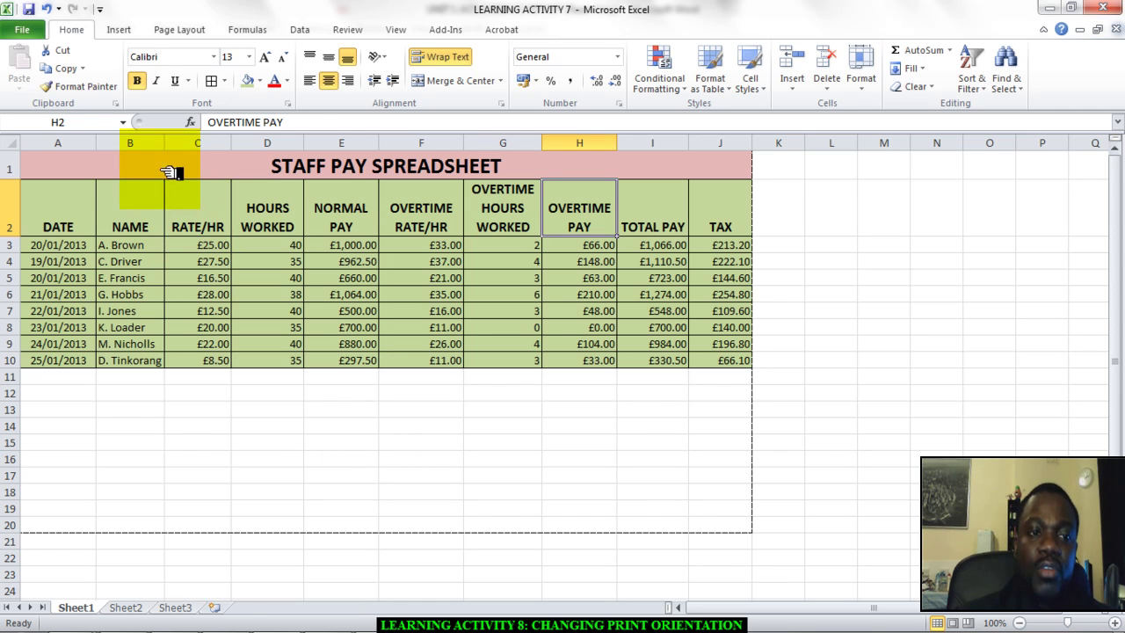
# Set the range A1:J20 as the print area and check the landscape page in the print preview.
pyautogui.moveTo(168, 171); pyautogui.dragTo(180, 524)
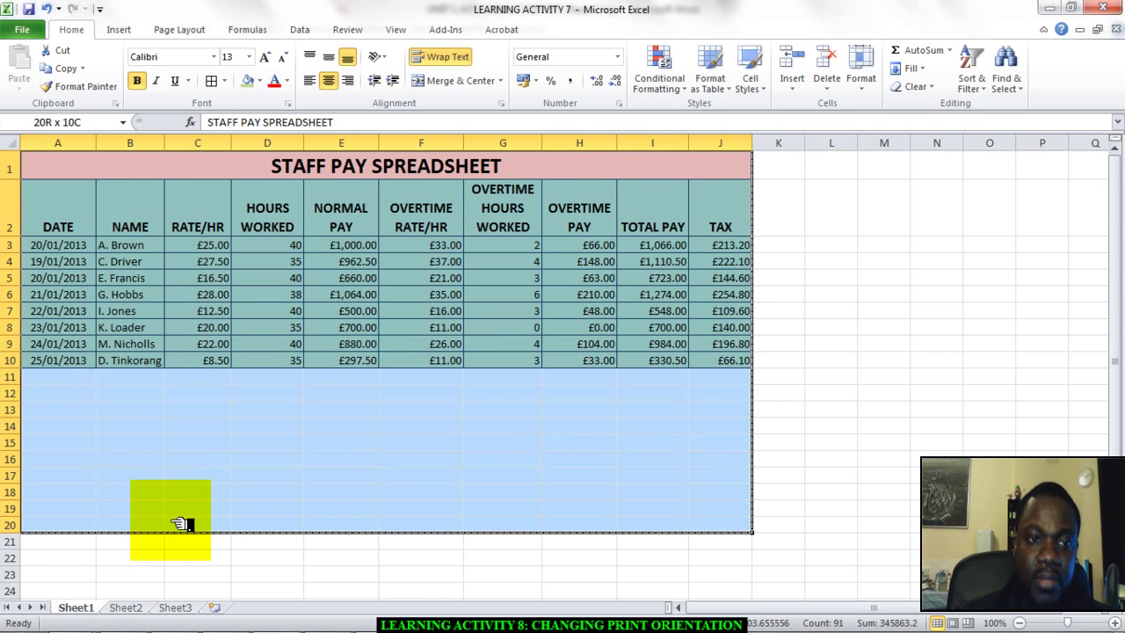
pyautogui.click(179, 30)
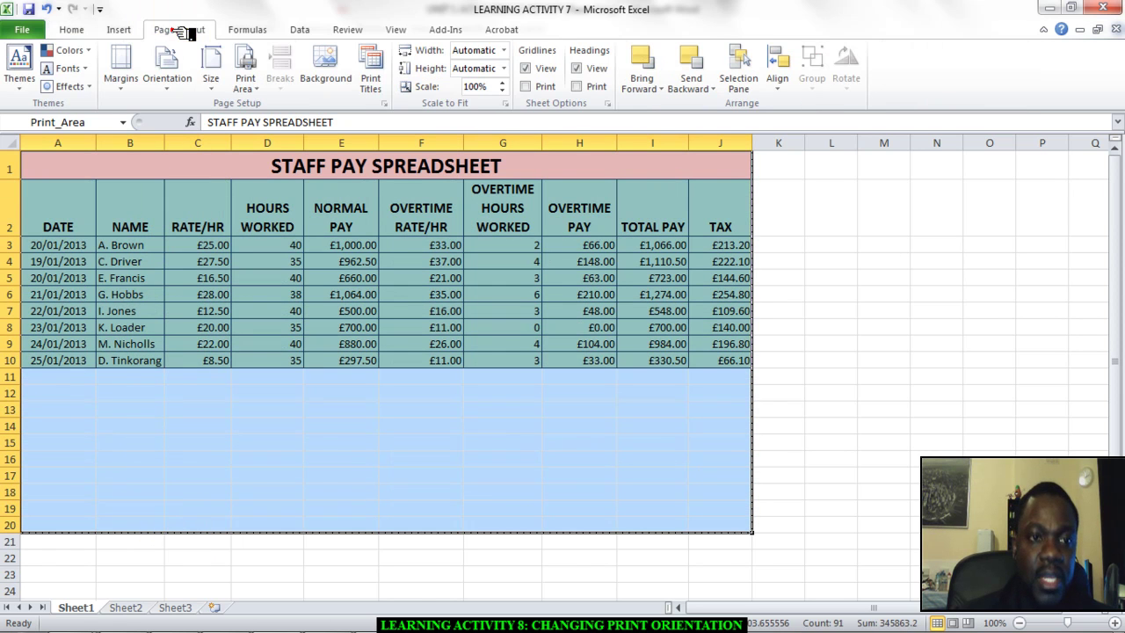
pyautogui.click(174, 90)
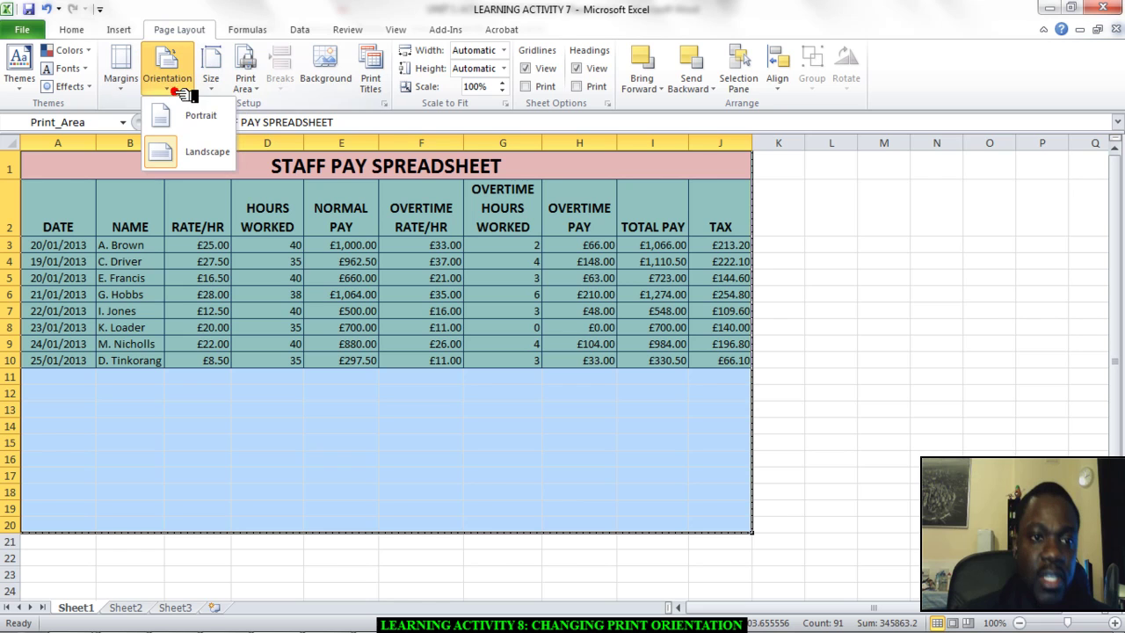
pyautogui.click(249, 88)
pyautogui.click(275, 108)
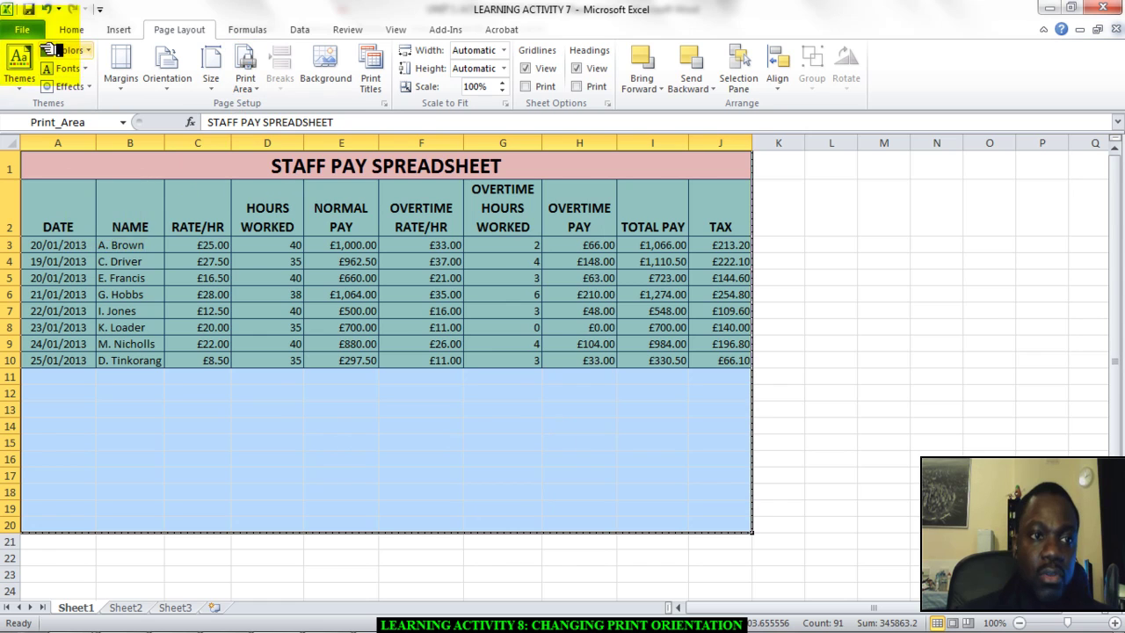
pyautogui.click(22, 29)
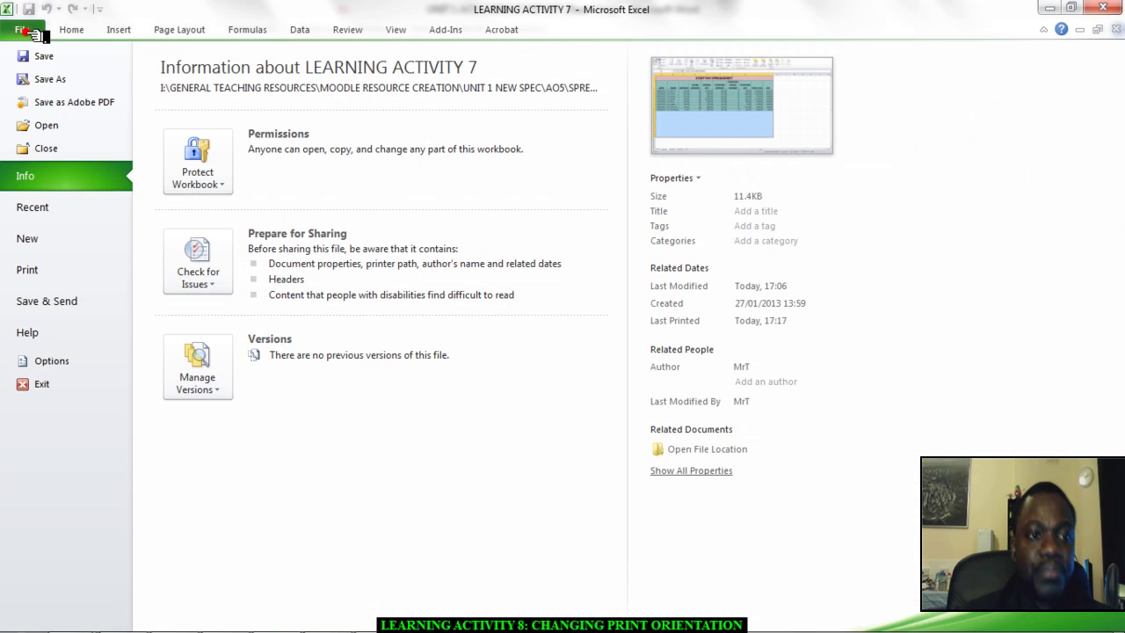
pyautogui.click(81, 271)
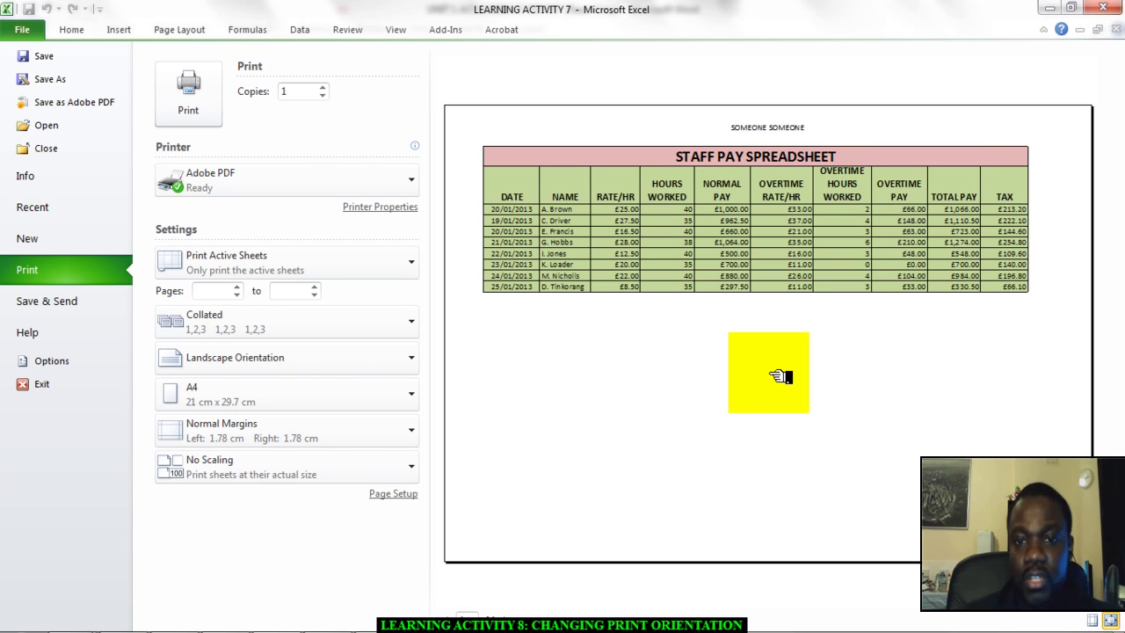
pyautogui.moveTo(676, 626)
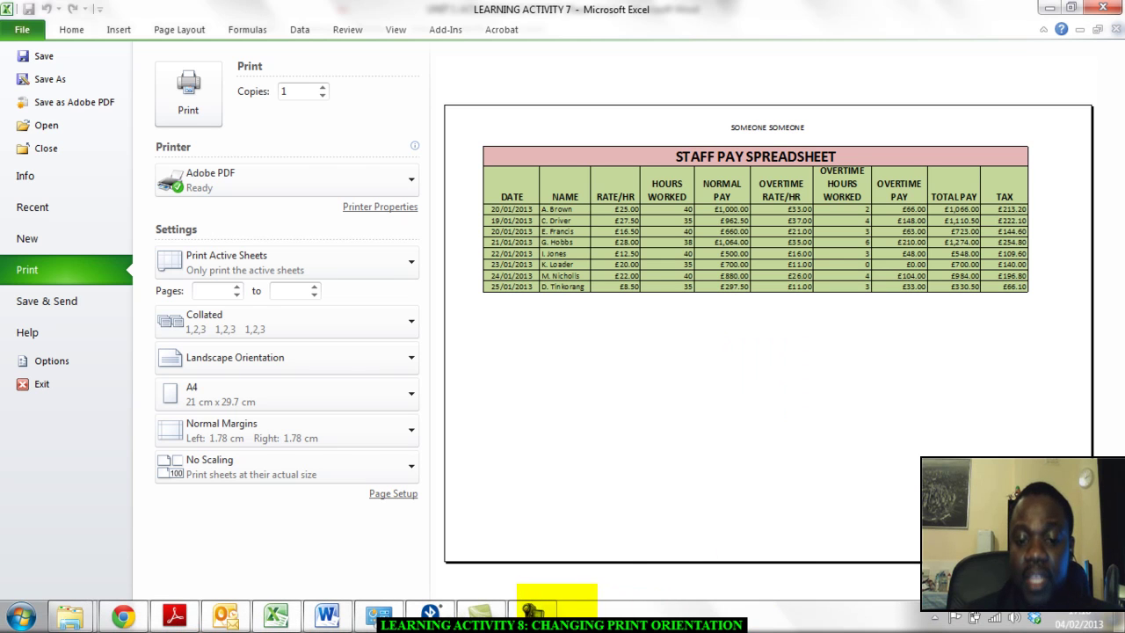
pyautogui.moveTo(547, 604)
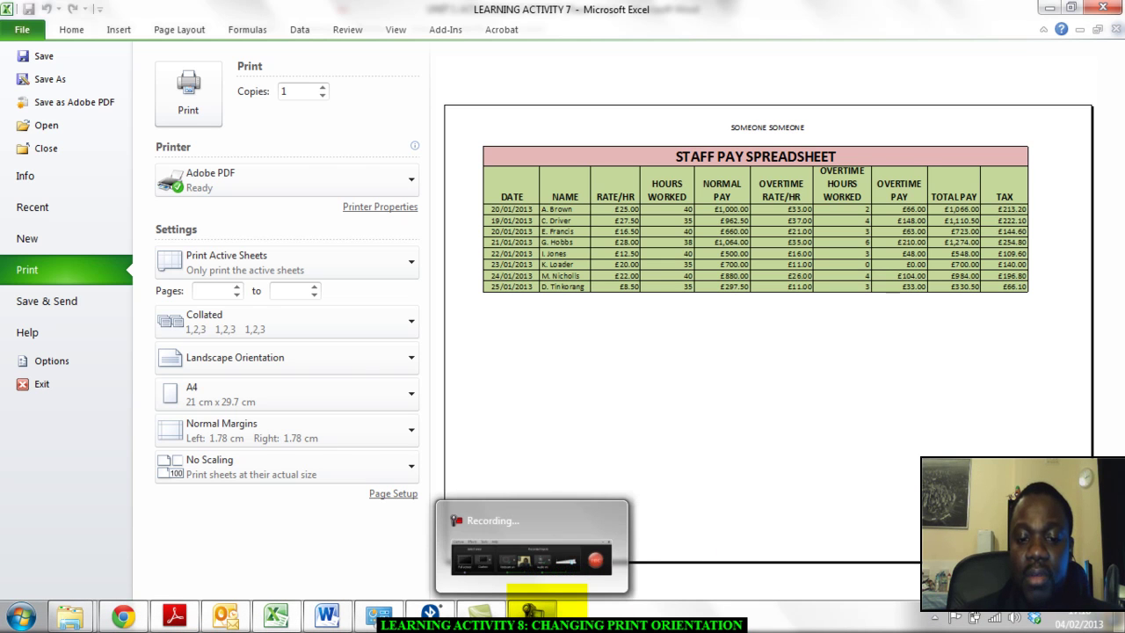
pyautogui.click(536, 606)
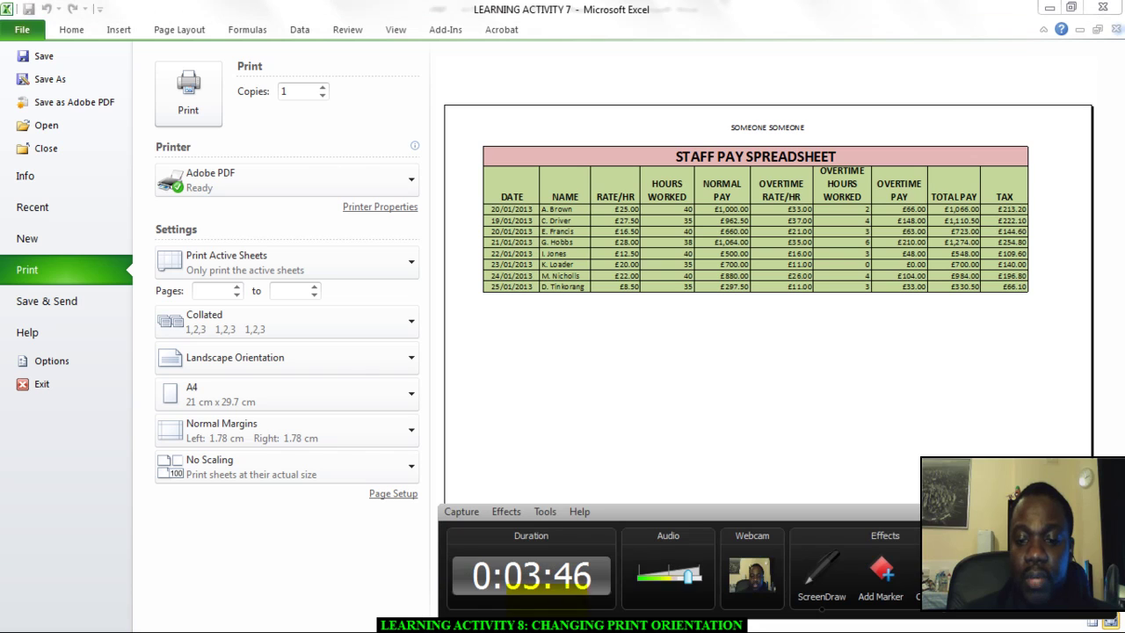